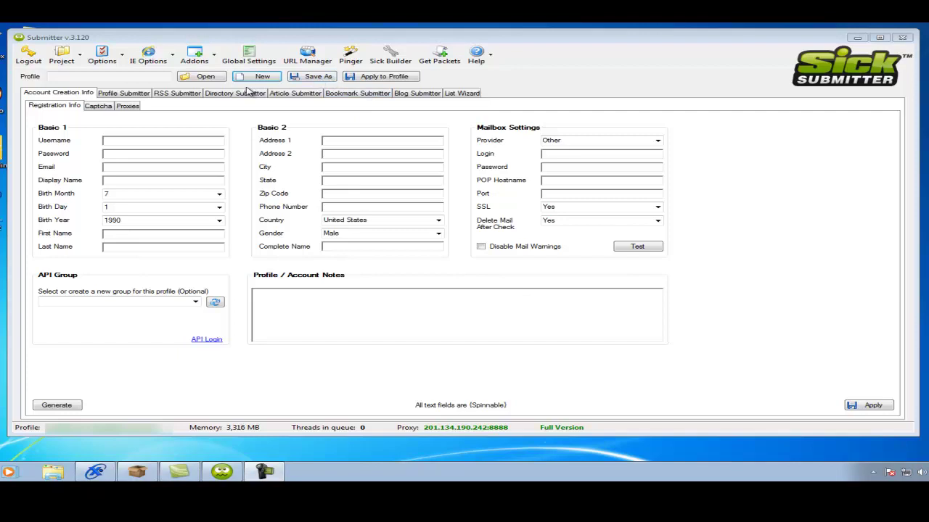
Generate random identities repeatedly until the username, password, birth date, address and phone are filled.
click(161, 139)
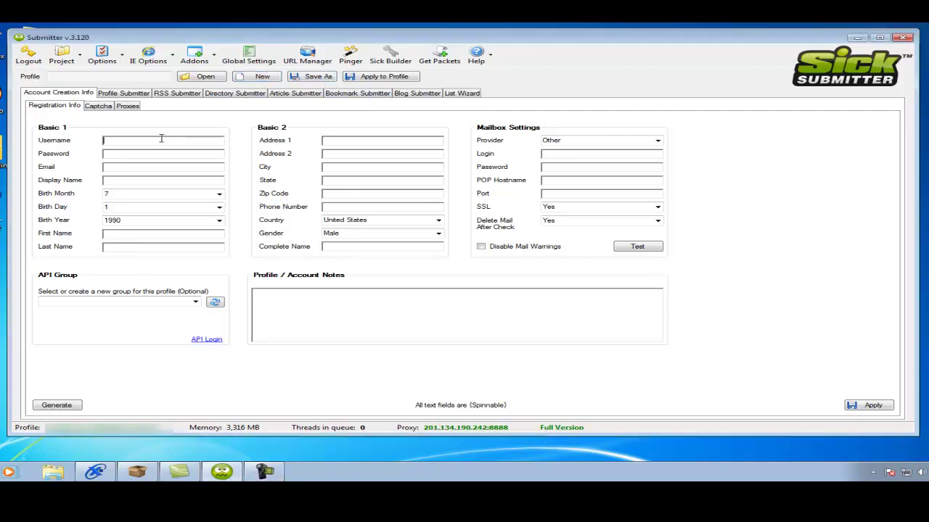
click(62, 407)
click(80, 407)
click(78, 410)
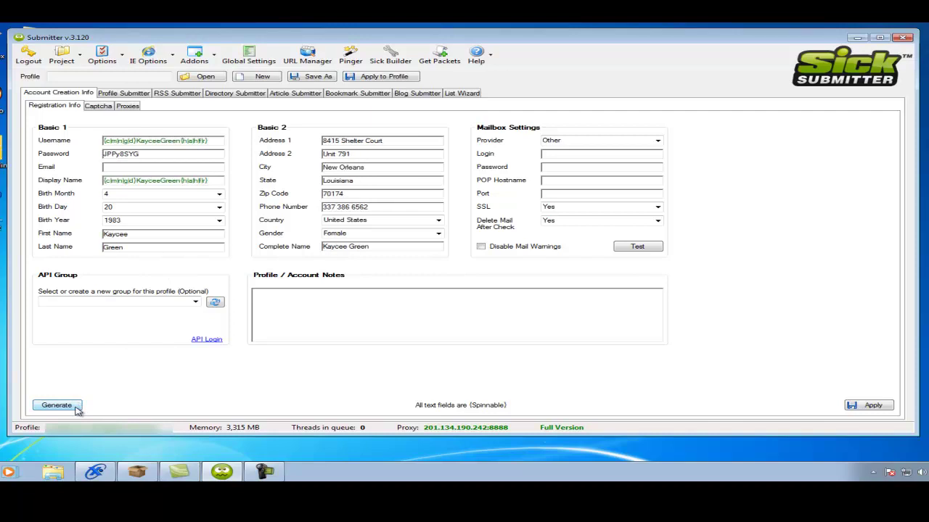
click(66, 410)
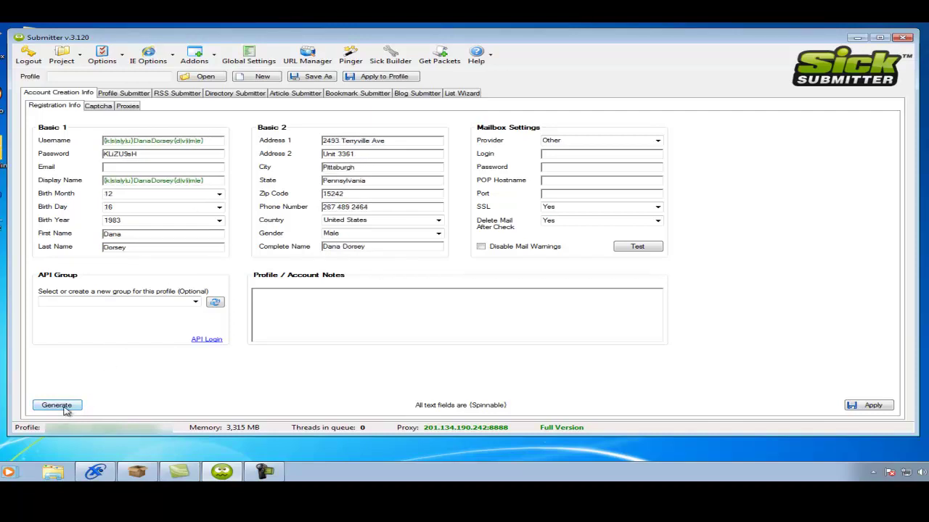
click(66, 410)
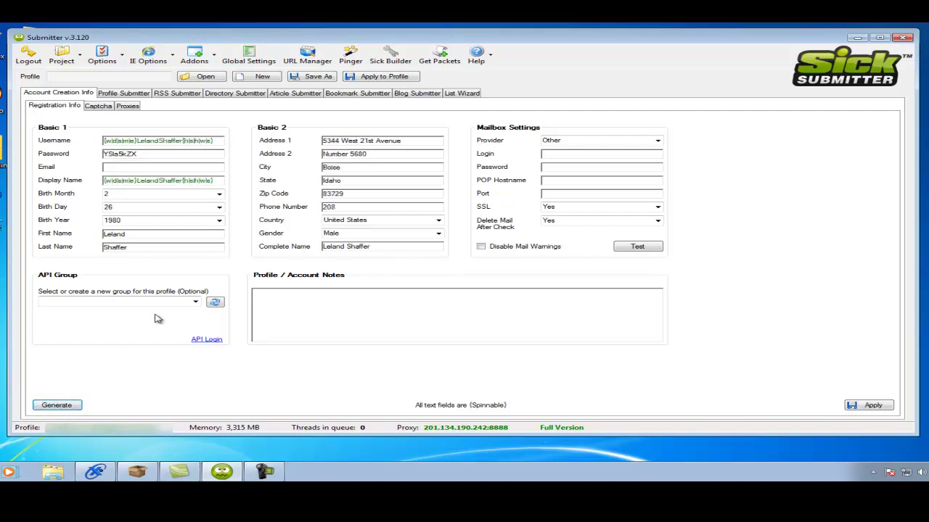
Replace the generated name with 'example' in the Username and Display Name spin text.
double_click(182, 142)
text(example)
double_click(180, 181)
text(exa)
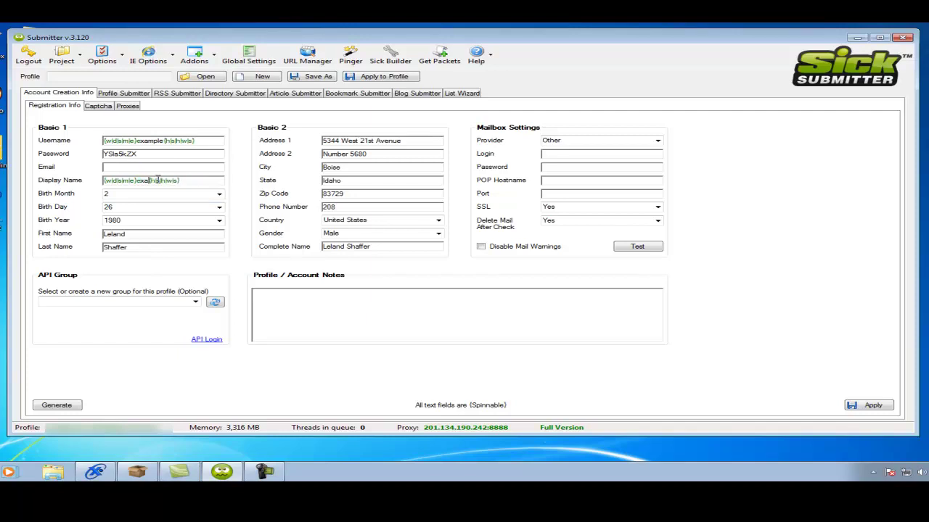
text(mple)
Set First and Last Name to 'Example' and Complete Name to 'Example Example'.
click(161, 234)
drag(161, 234, 16, 238)
text(E)
key(Tab)
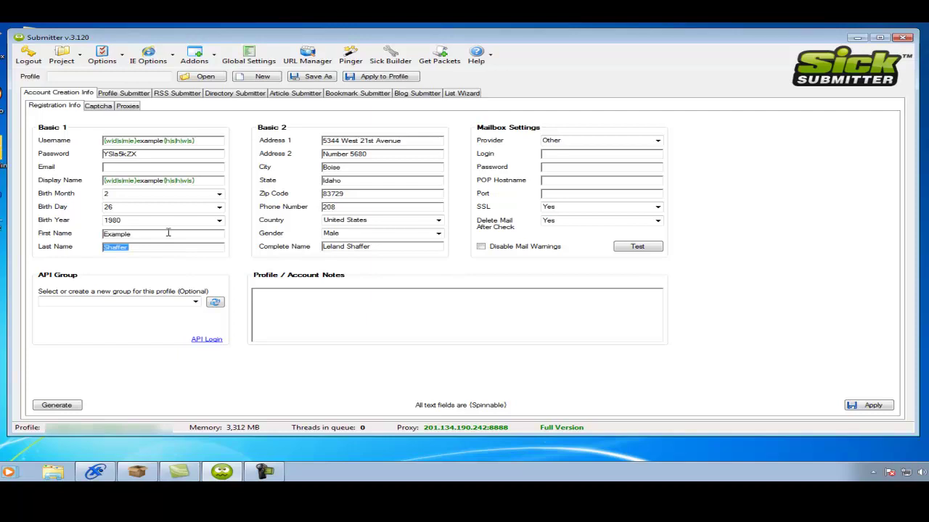
text(Example)
triple_click(375, 246)
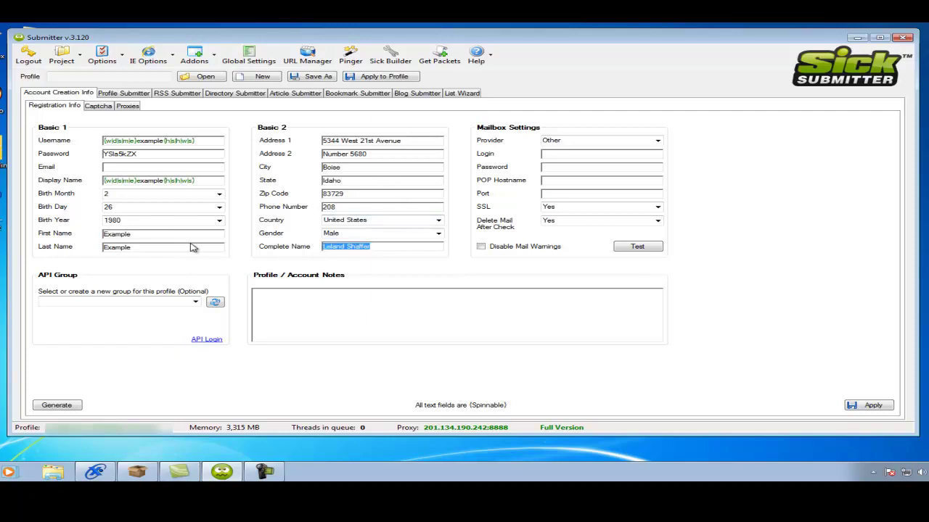
text(Example Example)
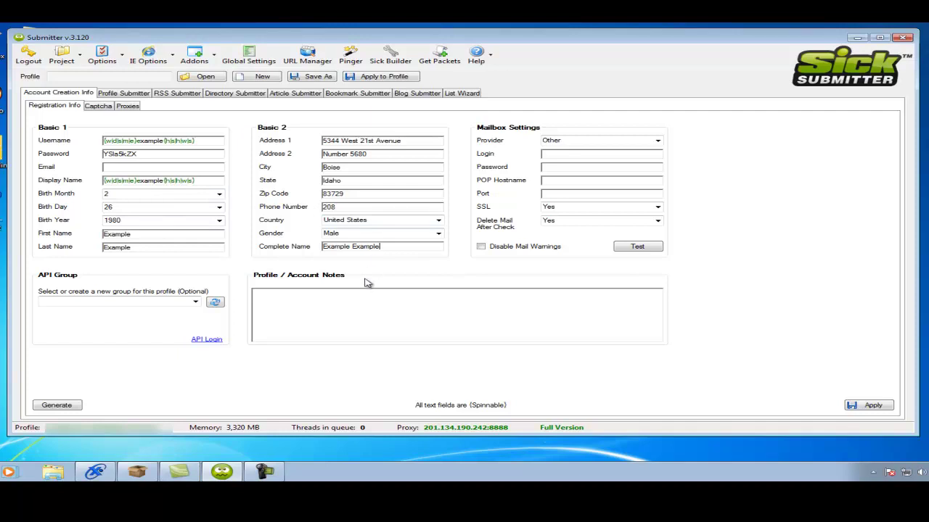
Write 'This is for keyword example.' in the Profile / Account Notes box.
click(349, 307)
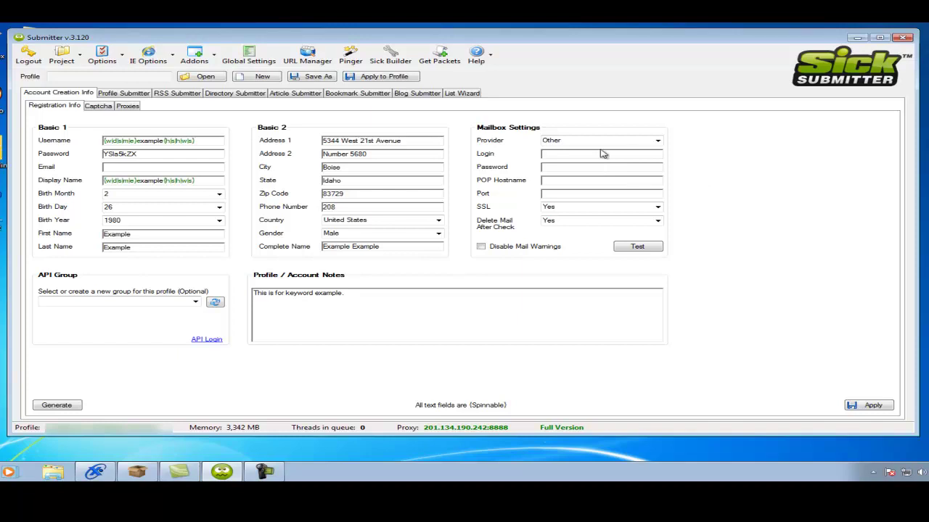
Keep the mailbox provider as Other and enter the Gmail login, password, pop.gmail.com and port 995.
click(657, 141)
click(658, 142)
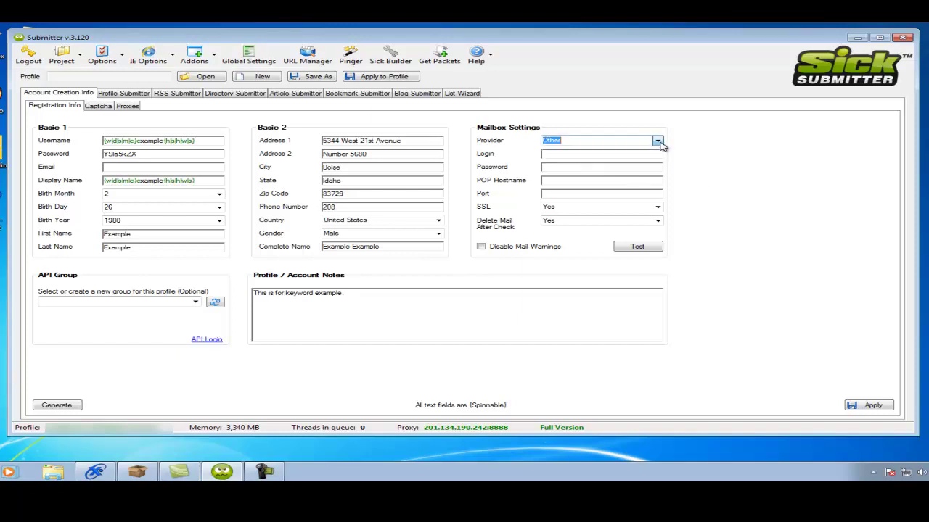
click(598, 157)
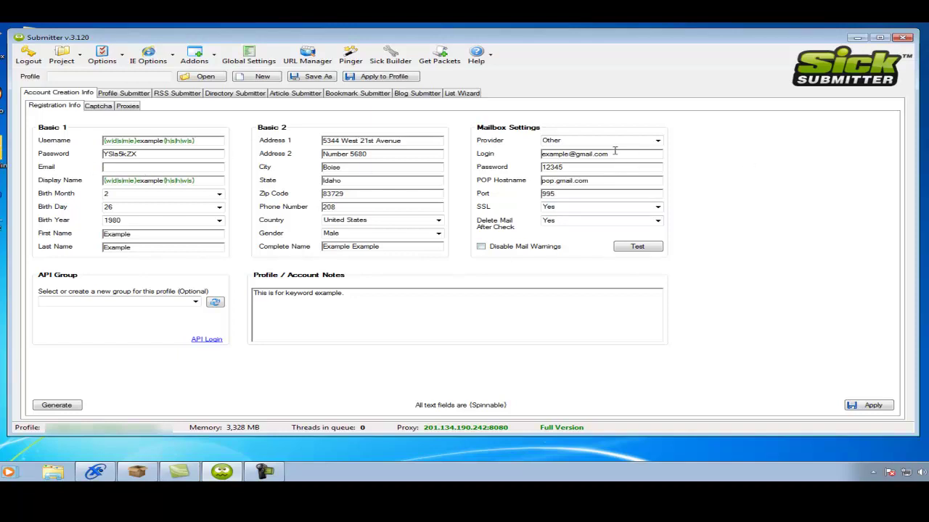
Copy the mailbox login address into the profile Email field.
drag(608, 155, 530, 156)
right_click(591, 155)
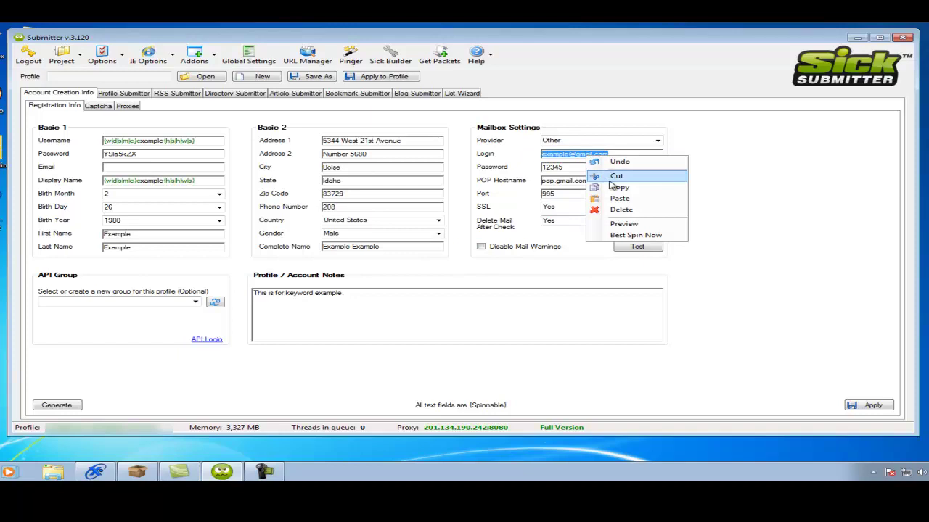
click(613, 186)
click(191, 169)
right_click(191, 169)
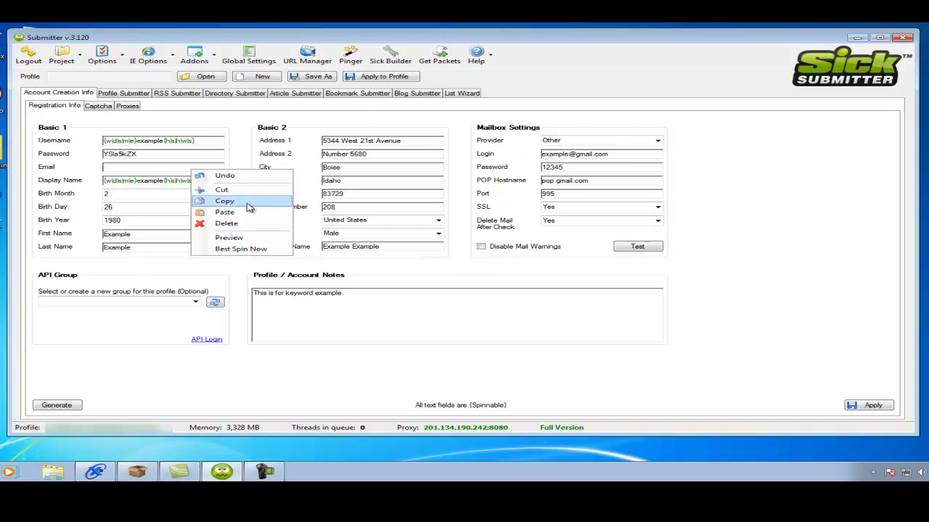
click(225, 211)
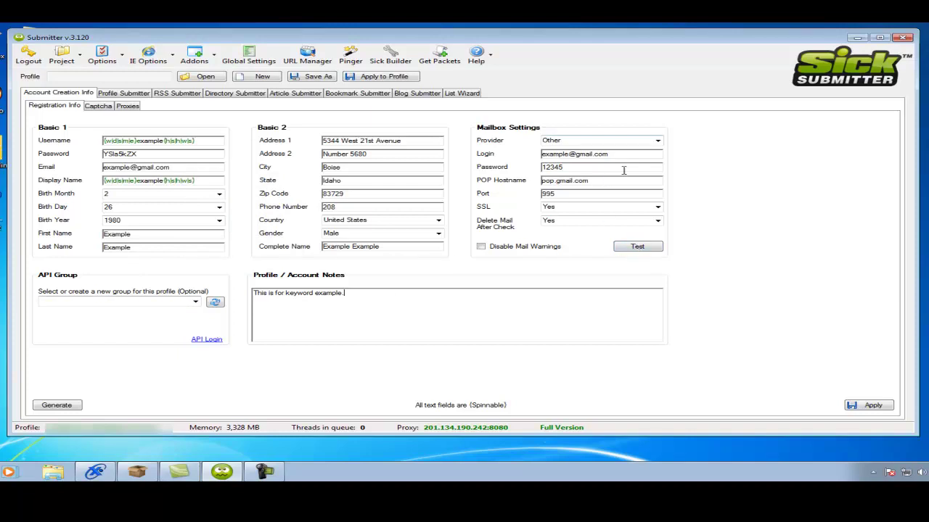
click(638, 247)
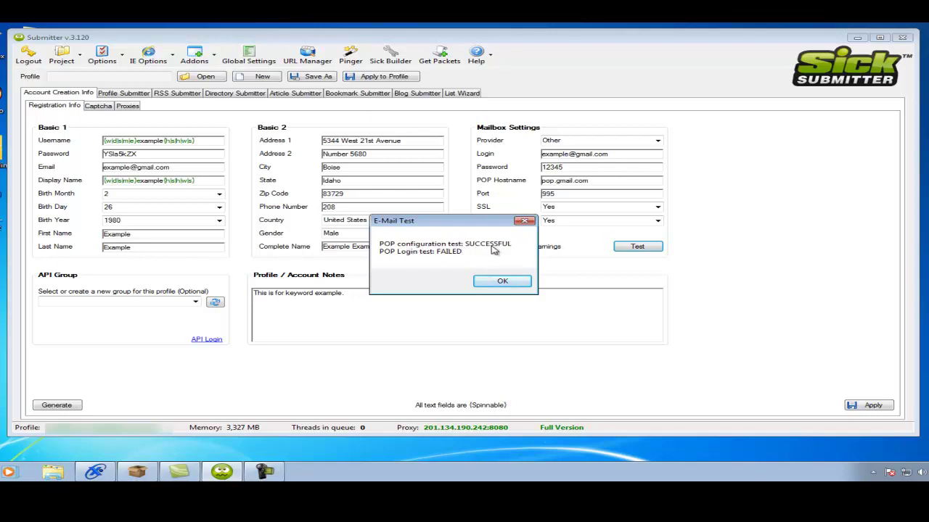
click(527, 283)
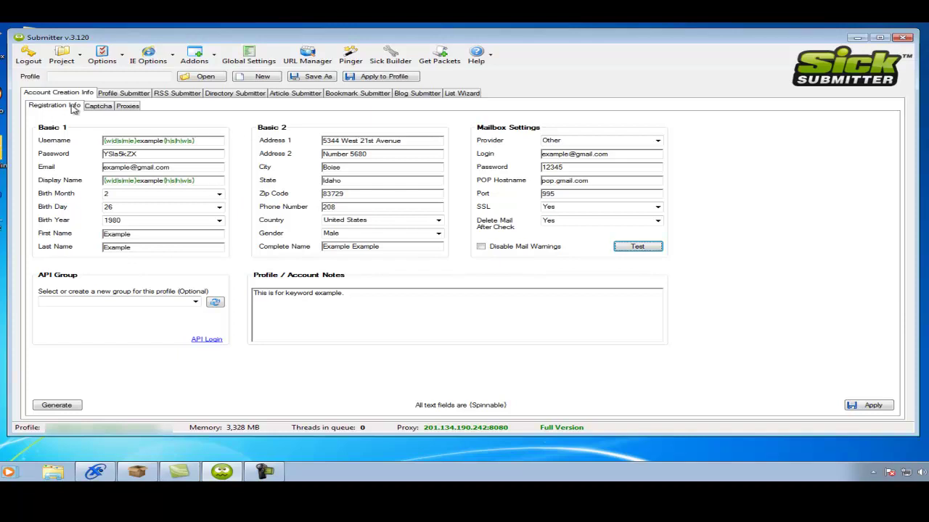
Set the Decaptcher captcha priority to Off after briefly trying 1st Option.
click(99, 106)
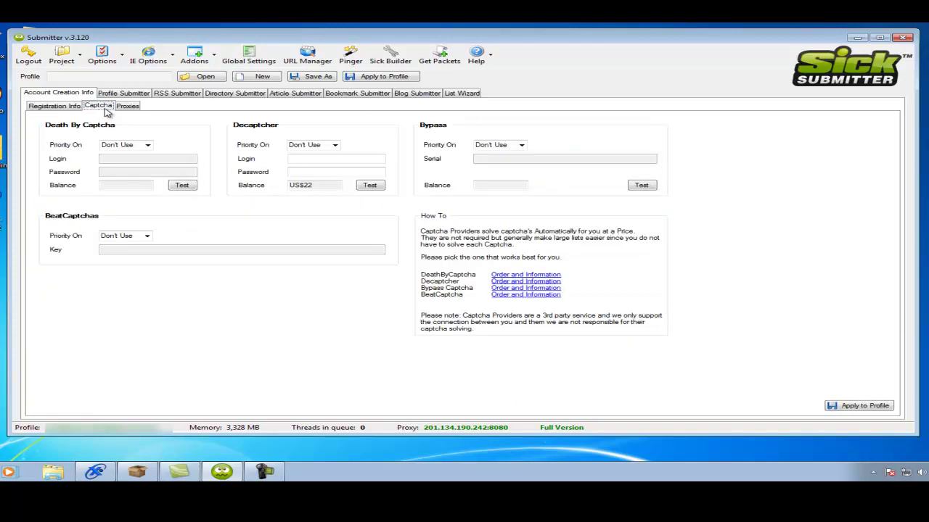
click(336, 148)
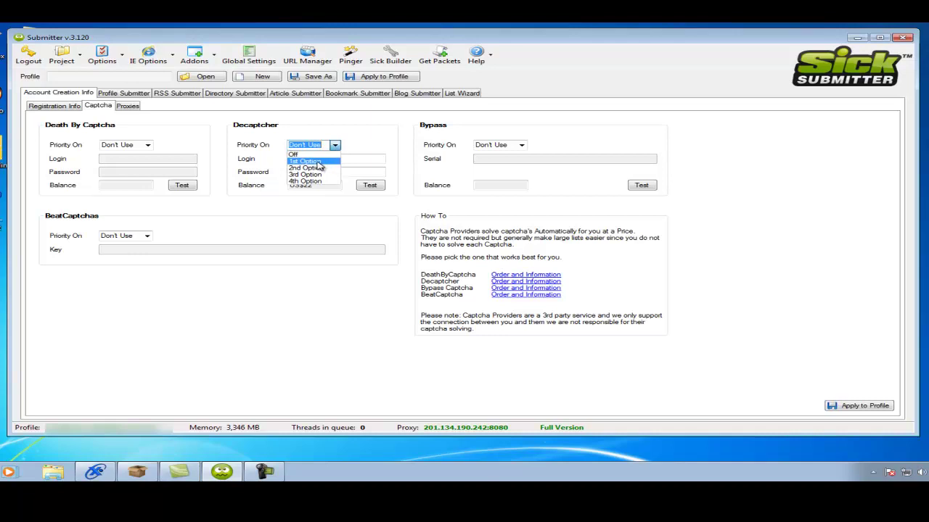
click(320, 161)
click(320, 161)
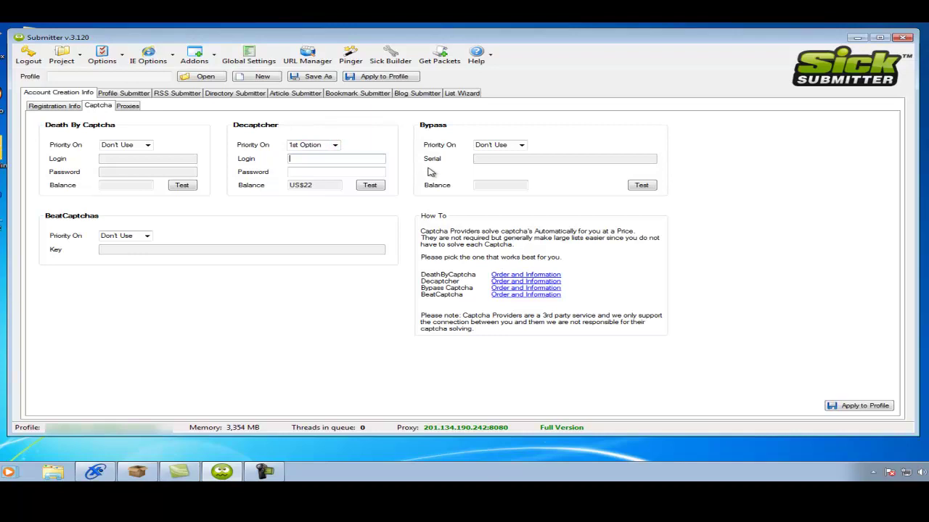
click(294, 170)
click(335, 145)
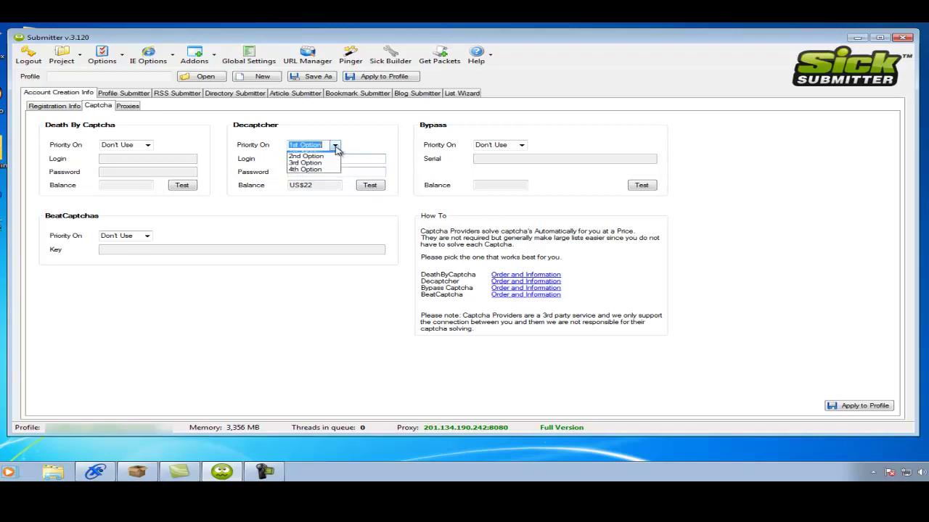
click(311, 155)
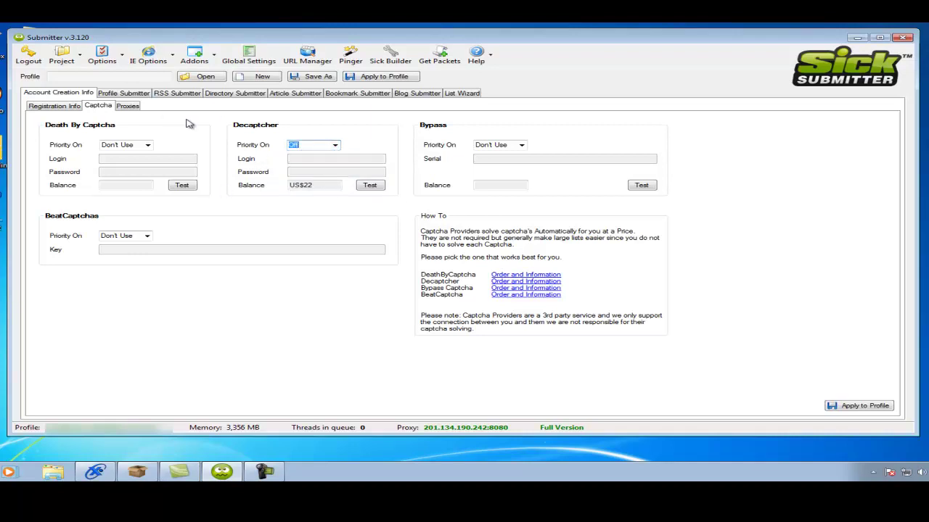
Harvest new proxies with all nine sources, Source #1 through Source #9, enabled.
click(129, 106)
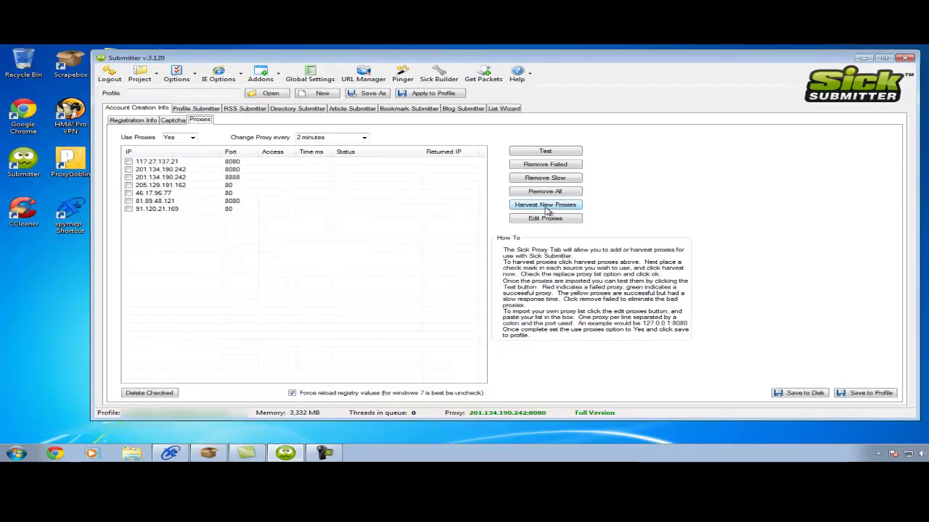
click(521, 202)
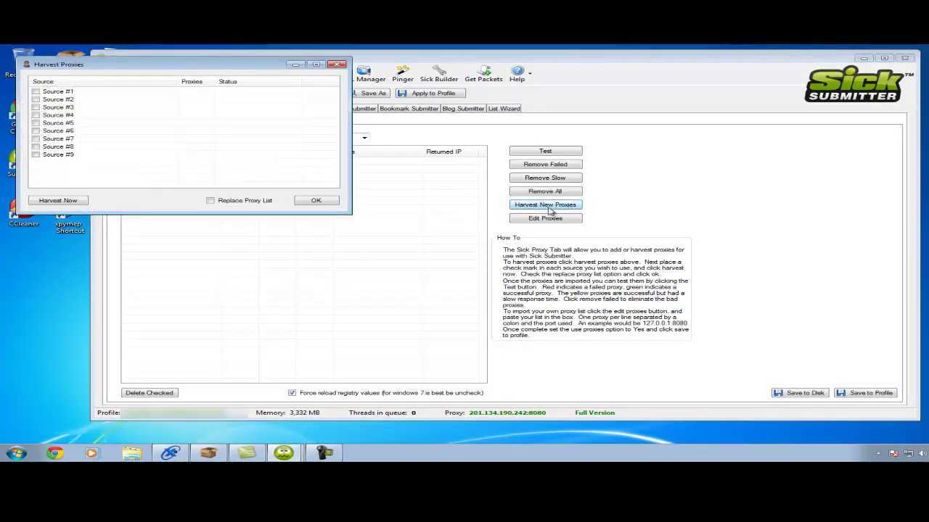
click(36, 91)
click(36, 99)
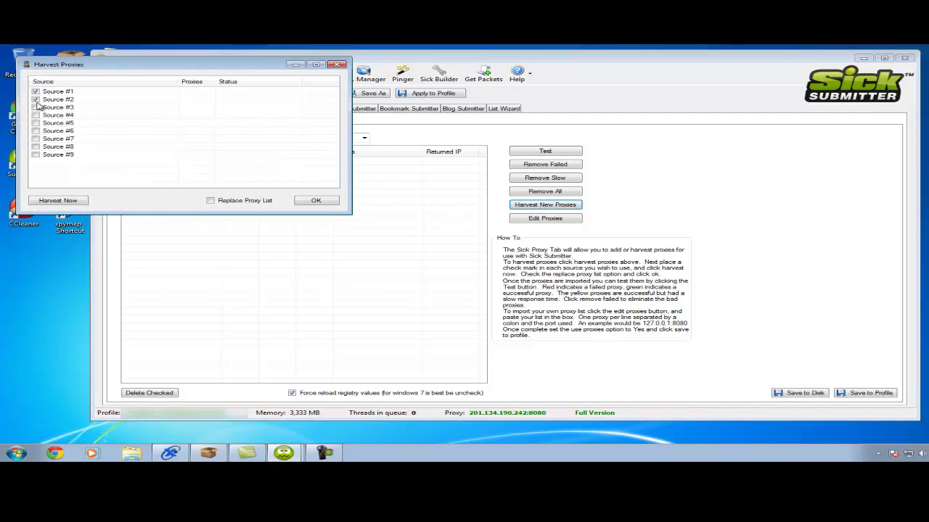
click(35, 107)
click(40, 115)
click(36, 115)
click(35, 124)
click(36, 131)
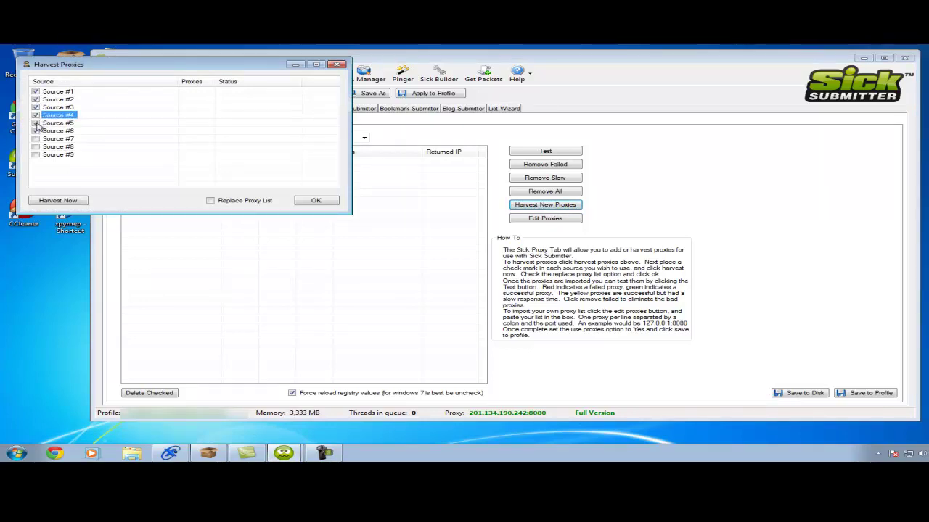
click(35, 139)
click(36, 146)
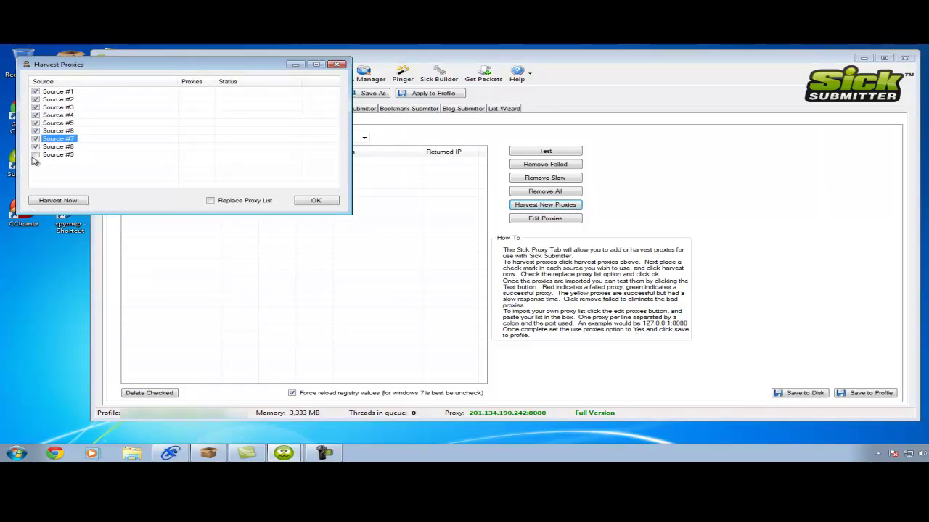
click(36, 154)
click(73, 201)
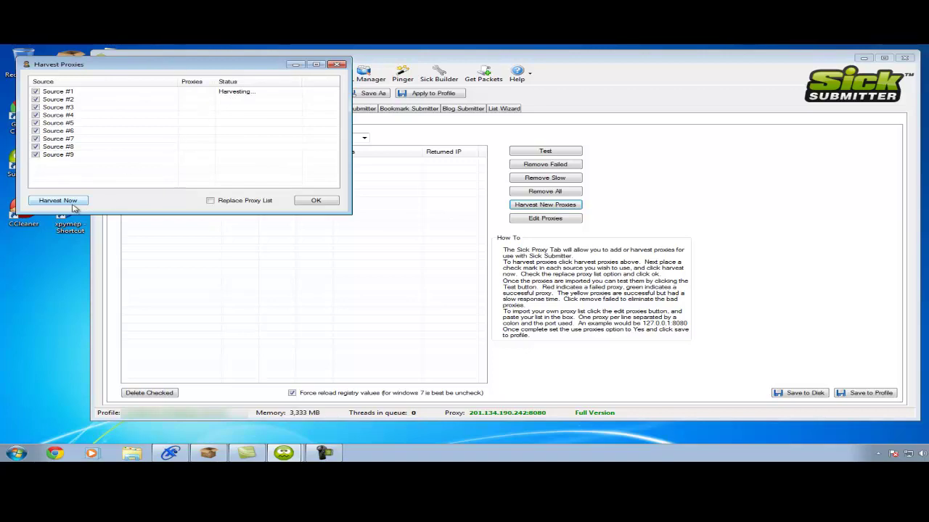
Load the harvested proxies into the list and check every proxy row.
click(337, 66)
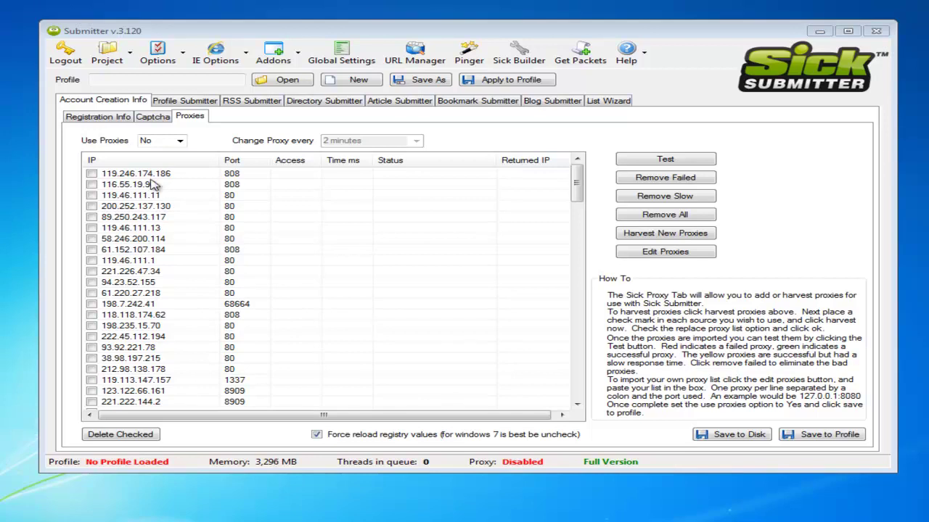
click(91, 174)
click(91, 185)
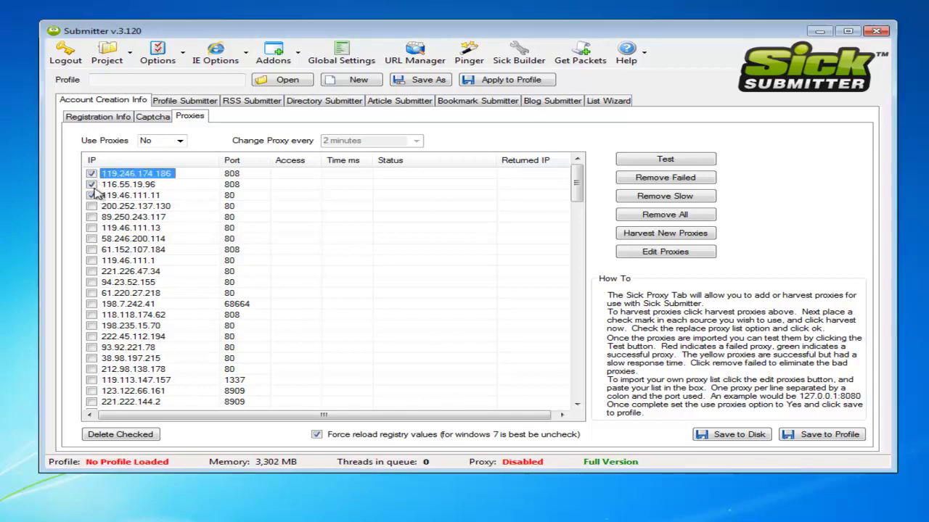
click(91, 173)
click(92, 184)
click(91, 195)
right_click(134, 185)
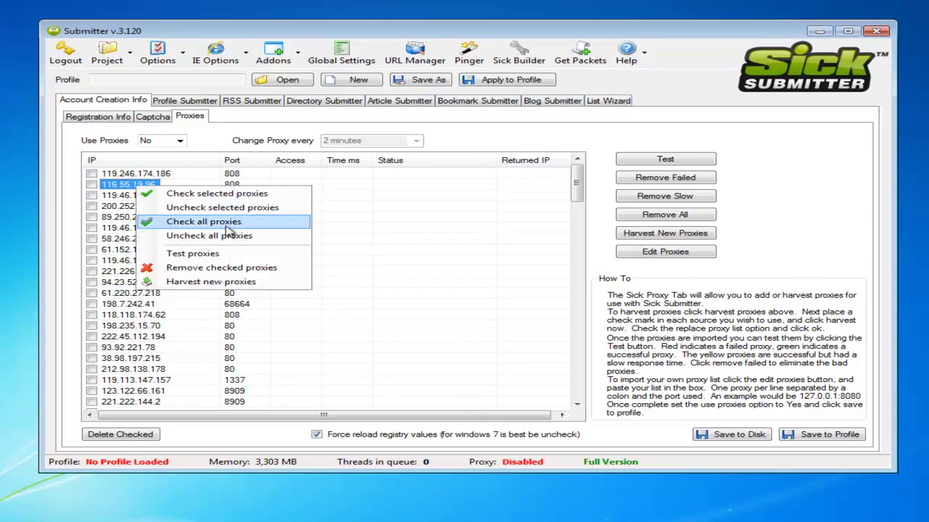
click(167, 220)
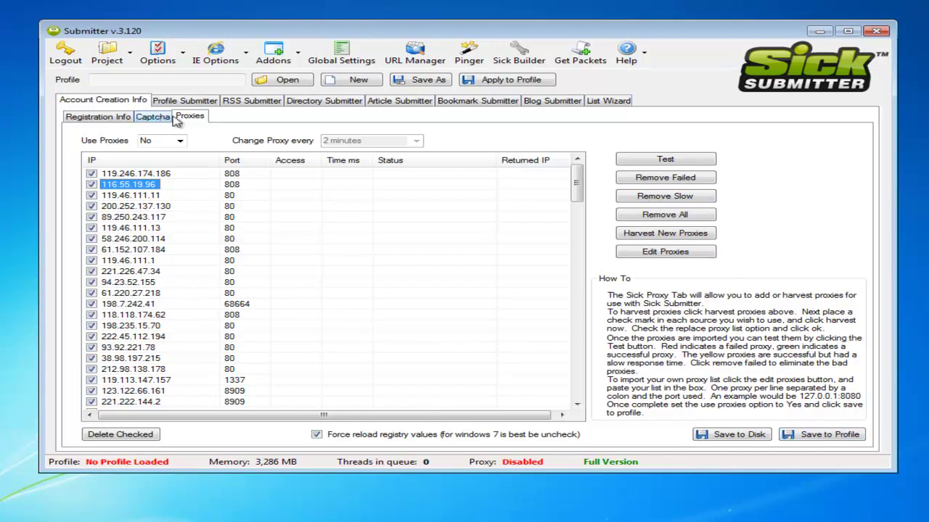
Save the profile as example.var from the Registration Info tab.
click(101, 119)
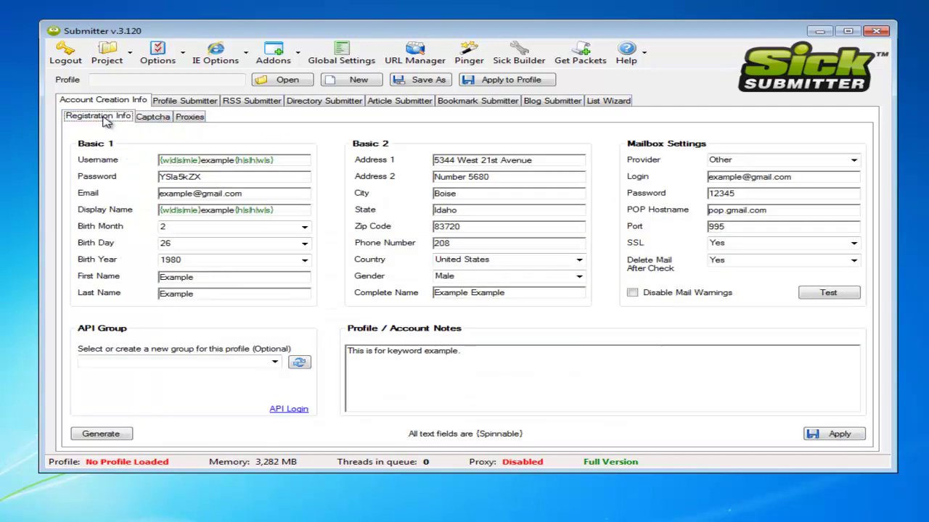
click(428, 82)
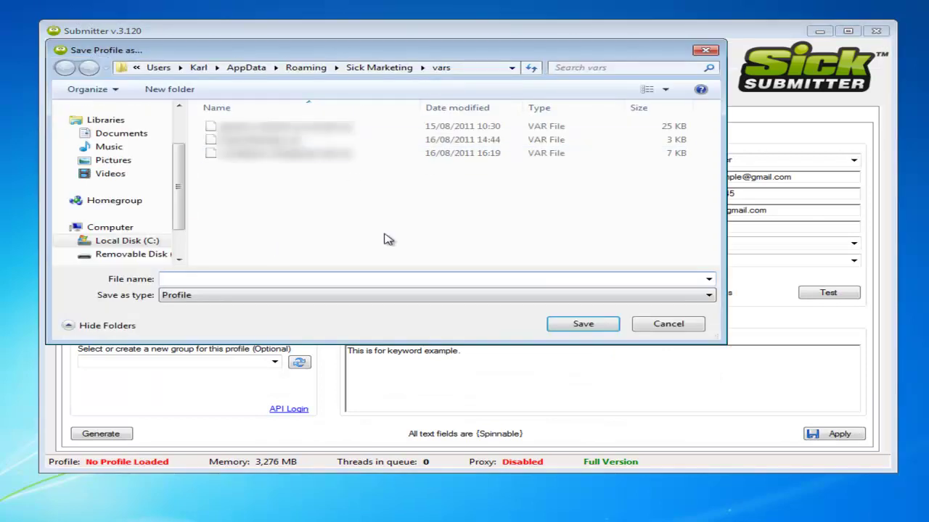
text(example)
click(592, 331)
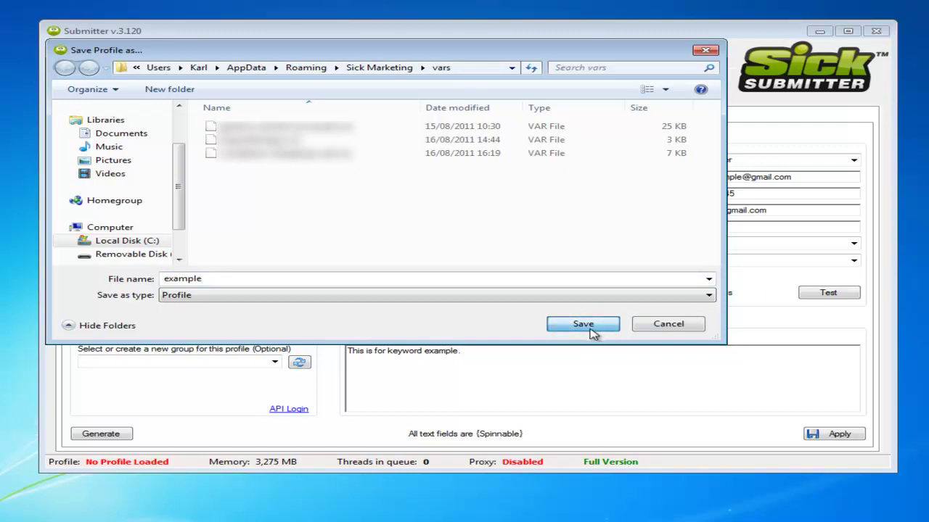
click(579, 303)
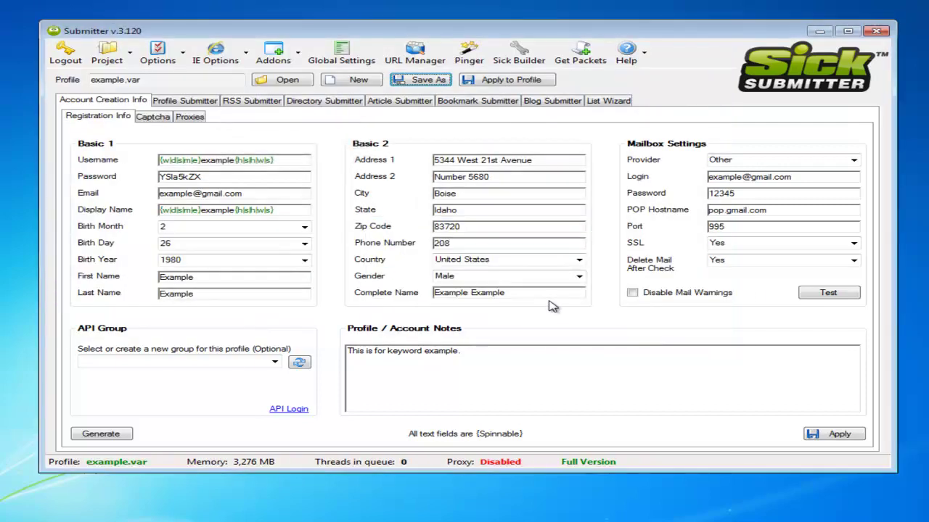